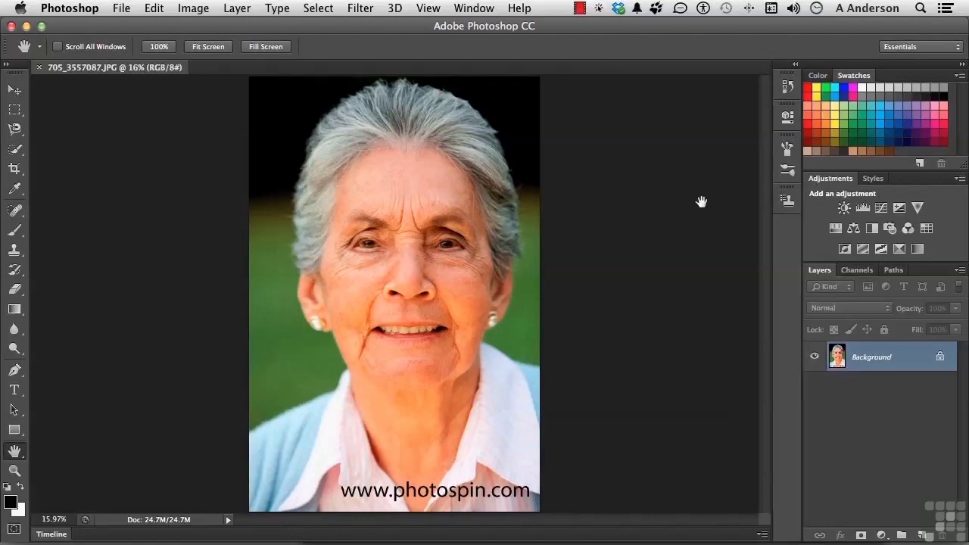
Add a new empty layer above the Background and name it Face
left_click_drag(833, 350, 921, 535)
double_click(866, 357)
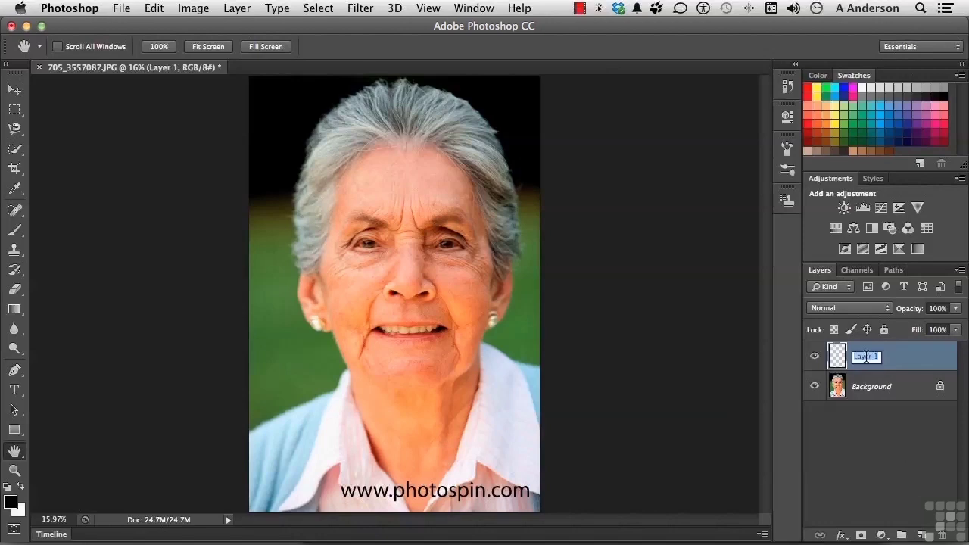
type("Face")
key("Return")
Heal the creases at both mouth corners and the wrinkles under both eyes with the Spot Healing Brush on the Face layer
left_click(16, 218)
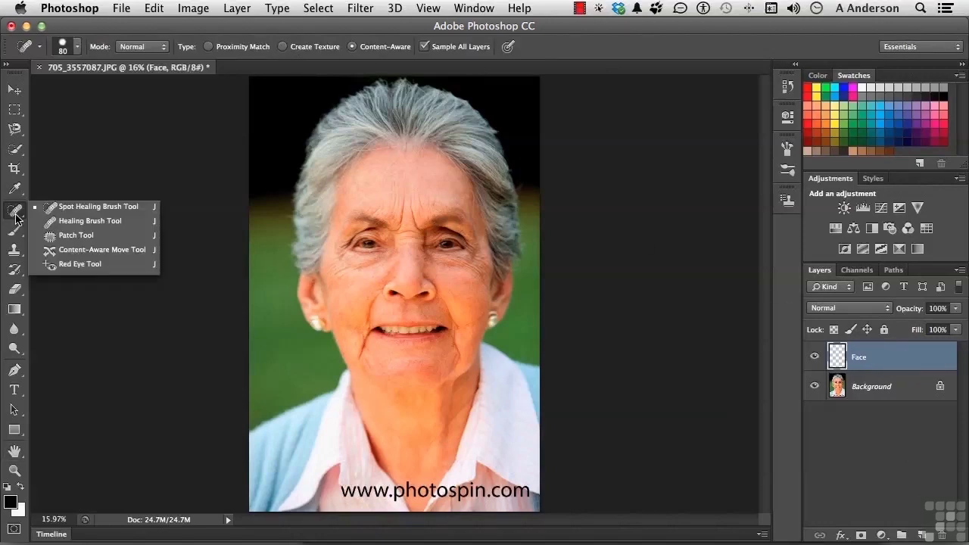
left_click(110, 210)
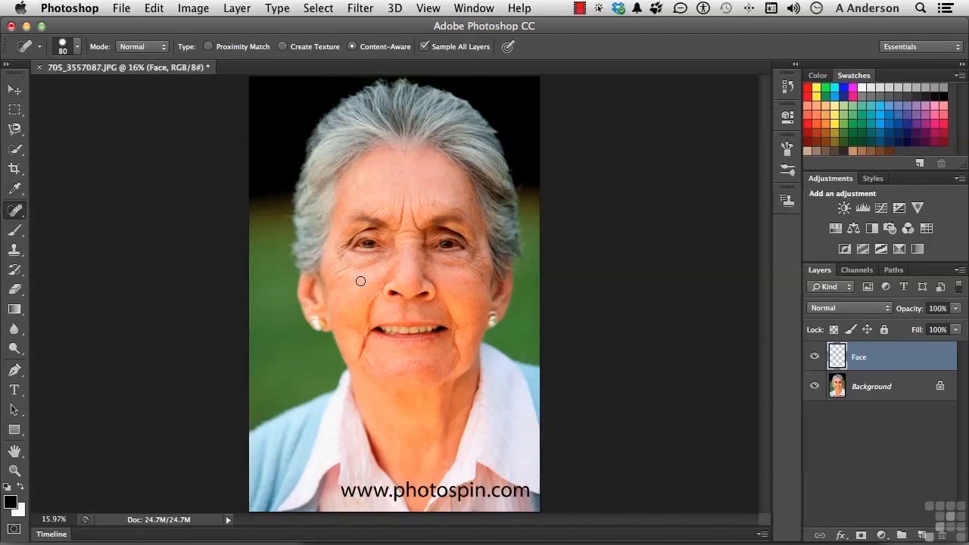
left_click(367, 336)
left_click_drag(367, 336, 359, 357)
left_click_drag(453, 337, 452, 373)
mouse_move(330, 279)
left_mouse_down()
mouse_move(340, 261)
mouse_move(370, 266)
mouse_move(387, 254)
mouse_move(475, 256)
left_mouse_up()
left_click_drag(386, 258, 340, 250)
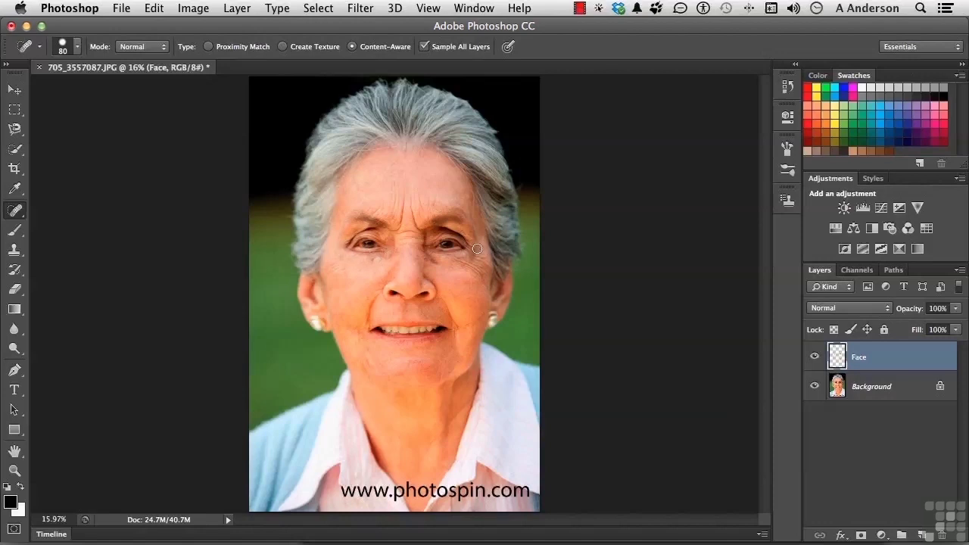
mouse_move(472, 252)
left_mouse_down()
mouse_move(490, 268)
mouse_move(469, 261)
mouse_move(487, 273)
mouse_move(472, 271)
mouse_move(486, 289)
mouse_move(480, 254)
mouse_move(432, 258)
mouse_move(464, 265)
mouse_move(440, 263)
mouse_move(471, 252)
mouse_move(447, 261)
mouse_move(454, 266)
mouse_move(471, 249)
mouse_move(471, 274)
mouse_move(430, 265)
left_mouse_up()
Heal the smile lines beside the mouth, the jaw crease, the frown lines between the brows and remaining fine lines on the face
left_click_drag(374, 300, 367, 324)
left_click_drag(442, 300, 459, 353)
left_click_drag(357, 335, 361, 325)
mouse_move(398, 239)
left_mouse_down()
mouse_move(403, 189)
mouse_move(419, 227)
mouse_move(410, 196)
mouse_move(420, 194)
left_mouse_up()
left_click_drag(364, 357, 378, 375)
mouse_move(377, 212)
left_mouse_down()
mouse_move(393, 214)
mouse_move(393, 197)
left_mouse_up()
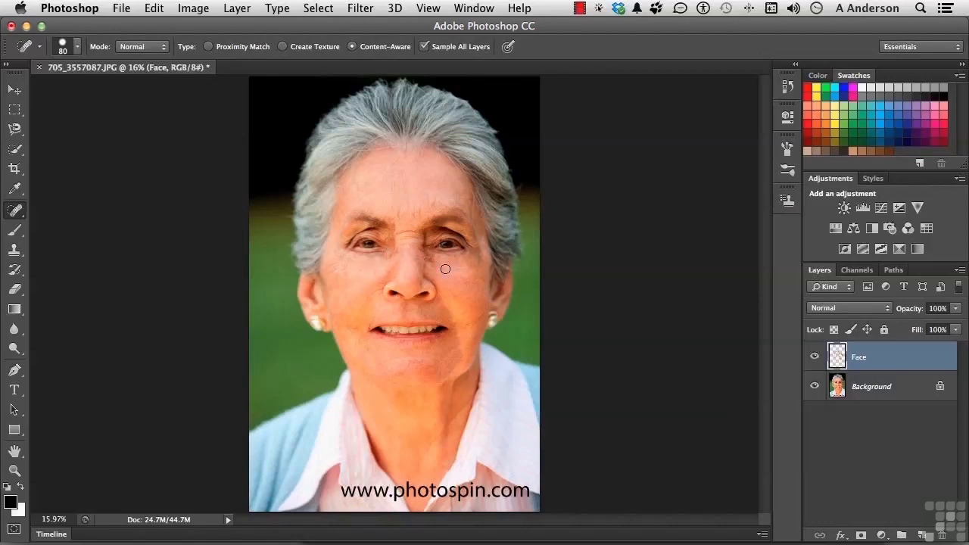
left_click_drag(437, 259, 434, 262)
left_click_drag(471, 197, 470, 213)
Set the Face layer's opacity to 67% and compare the portrait with and without the retouching before and after the change
left_click(816, 358)
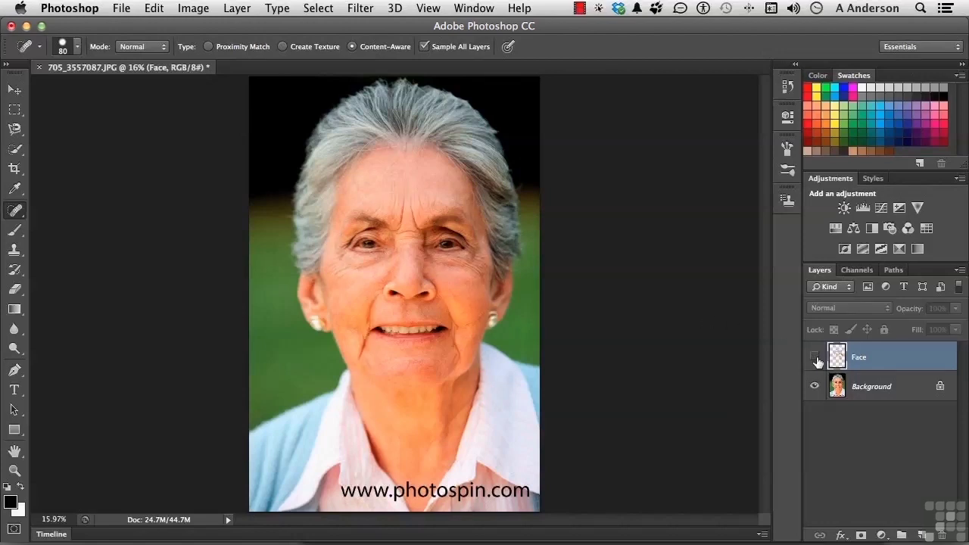
left_click(815, 358)
left_click(816, 358)
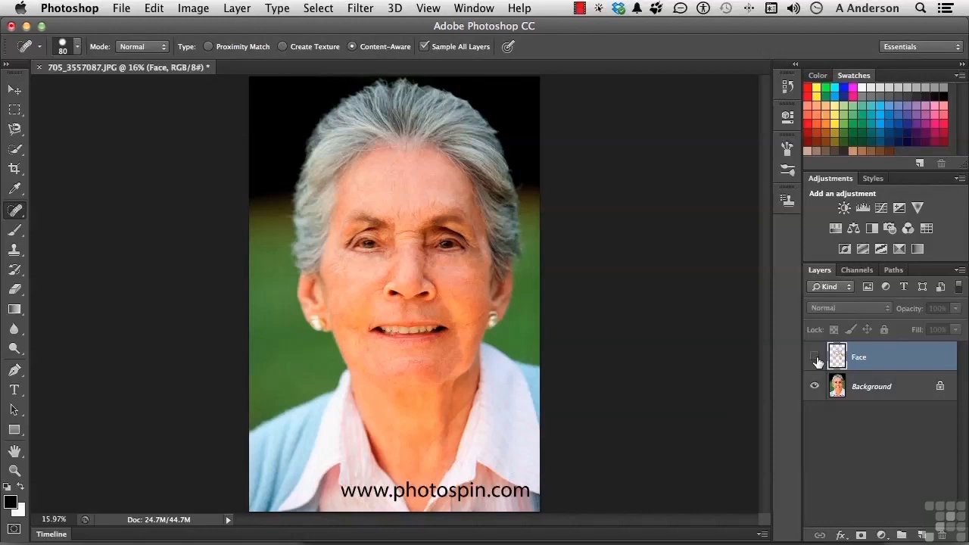
left_click(815, 358)
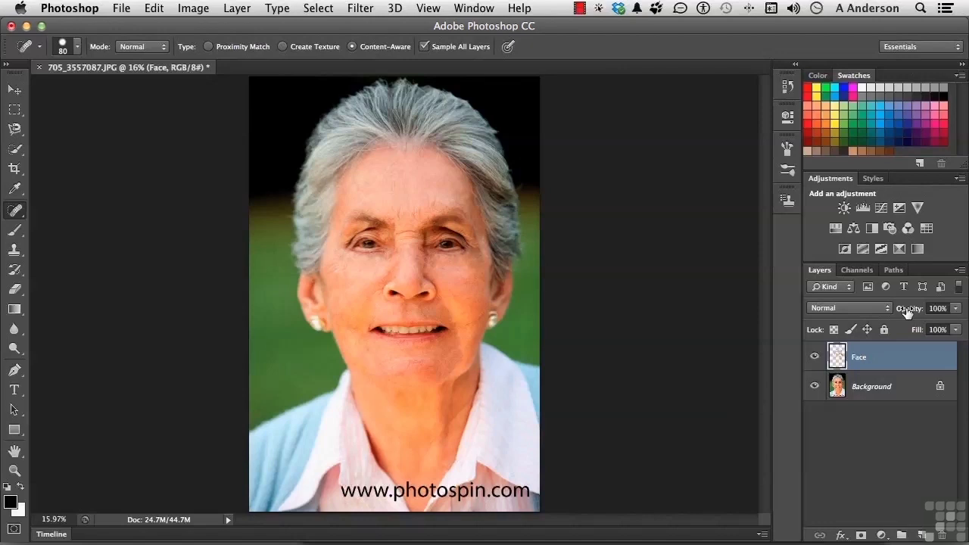
left_click_drag(907, 313, 882, 315)
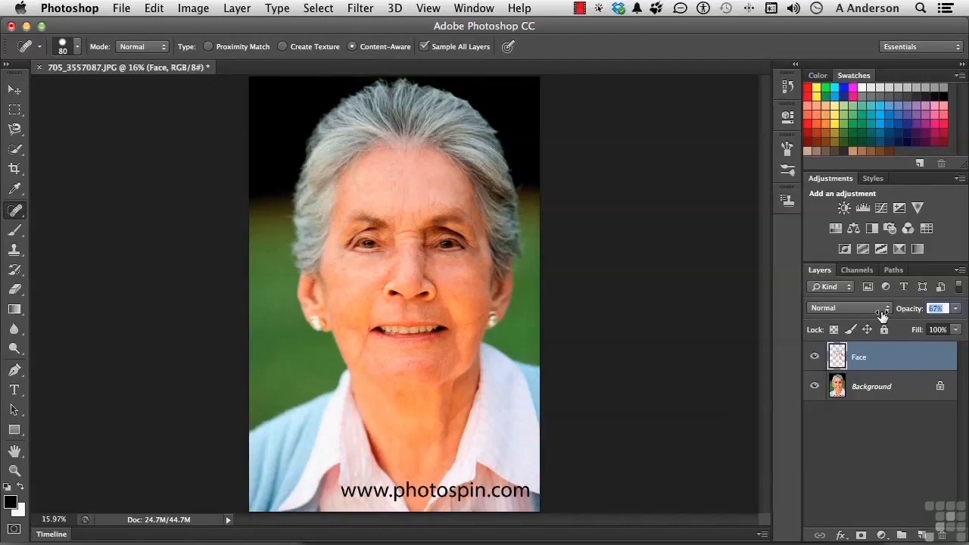
left_click(815, 356)
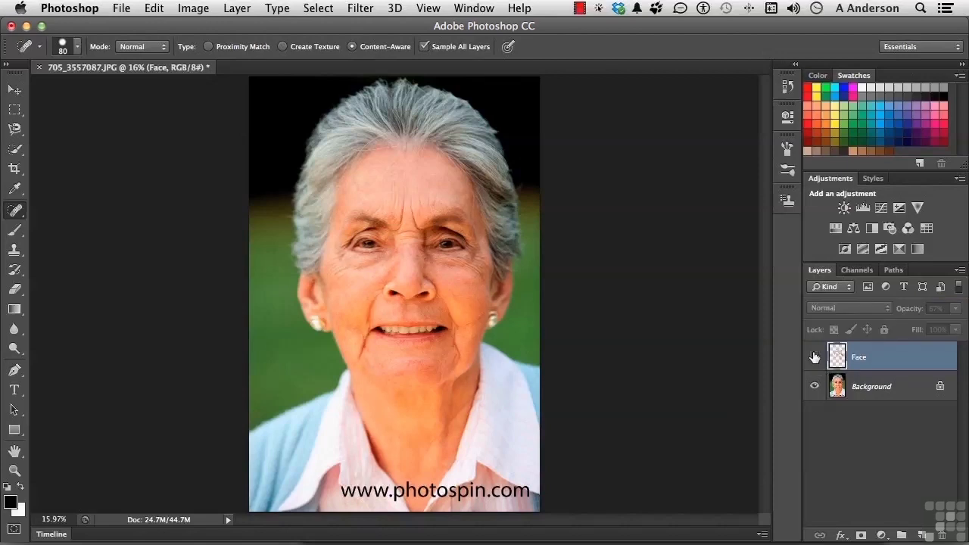
left_click(815, 357)
left_click(815, 356)
left_click(814, 356)
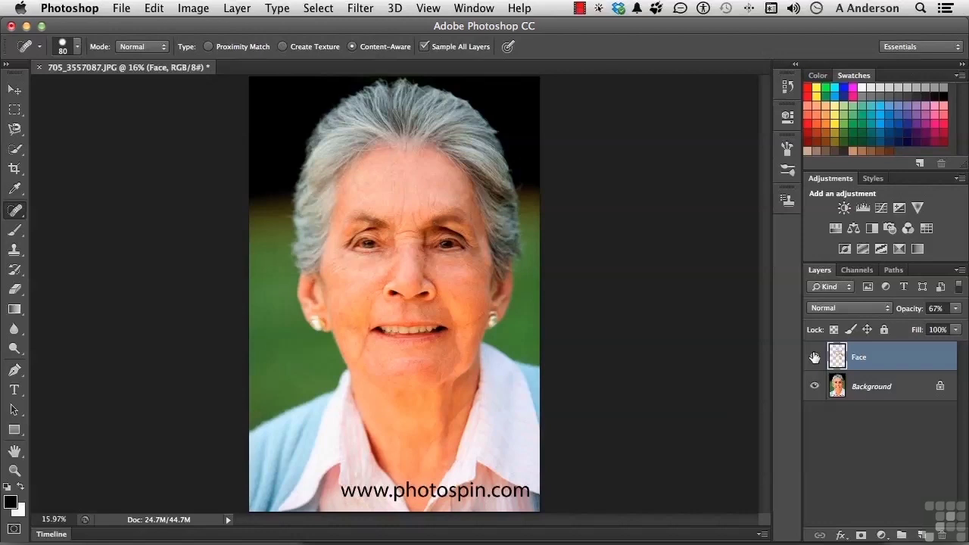
Save the layered image as Woman_1.psd in Photoshop format in the Images 07 folder with Maximize Compatibility on
left_click(121, 8)
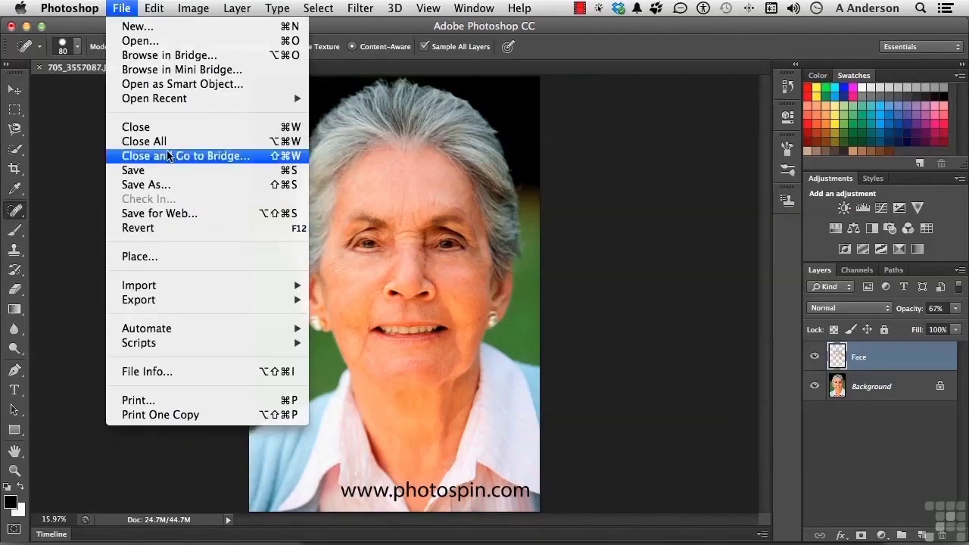
left_click(174, 187)
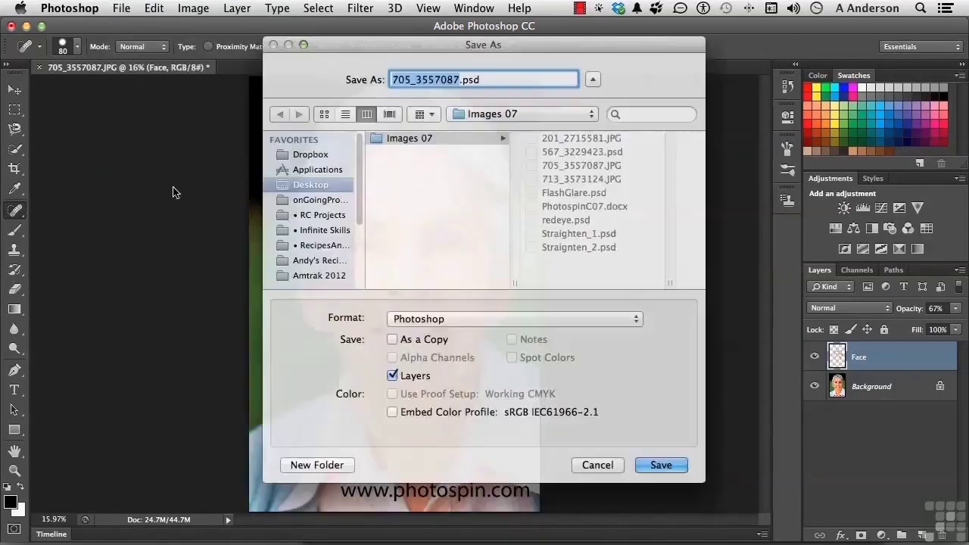
type("Woman_1")
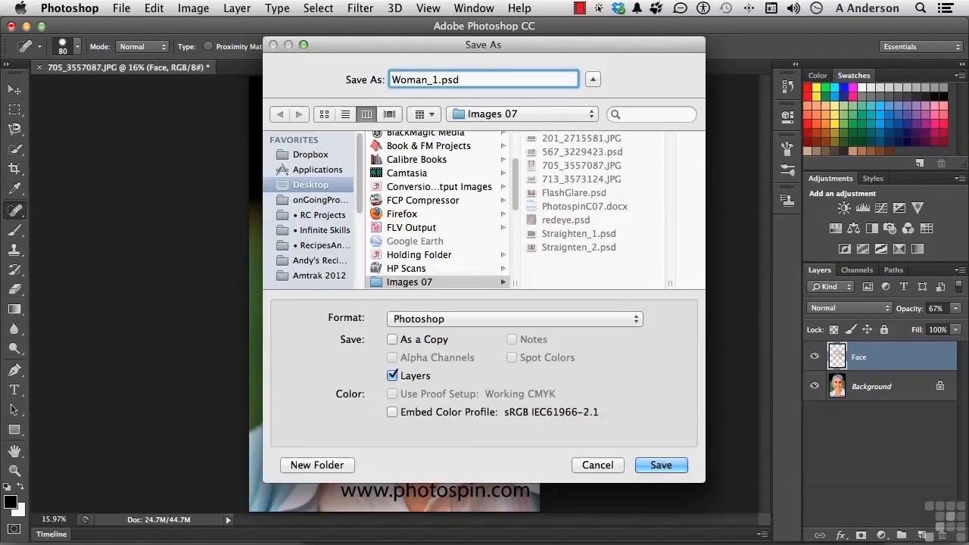
left_click(666, 464)
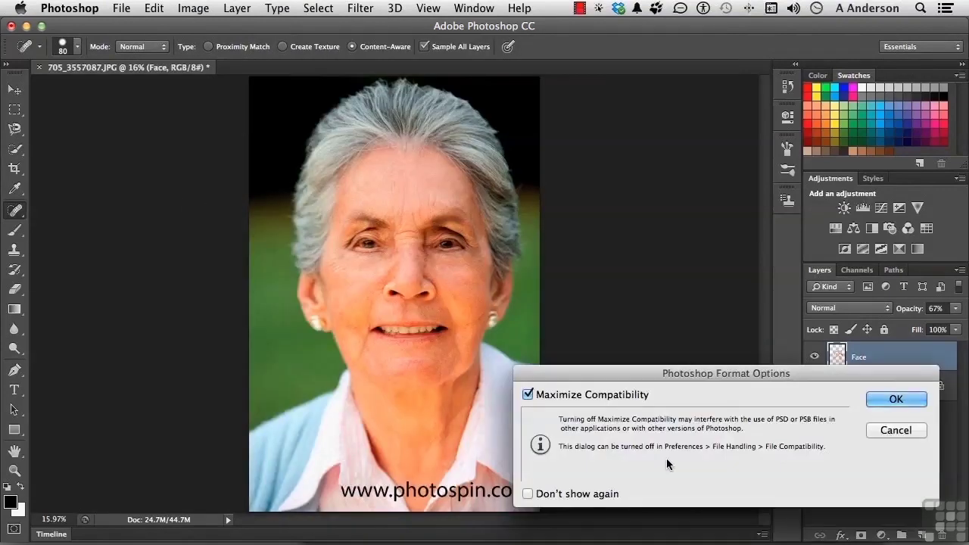
left_click_drag(662, 371, 595, 254)
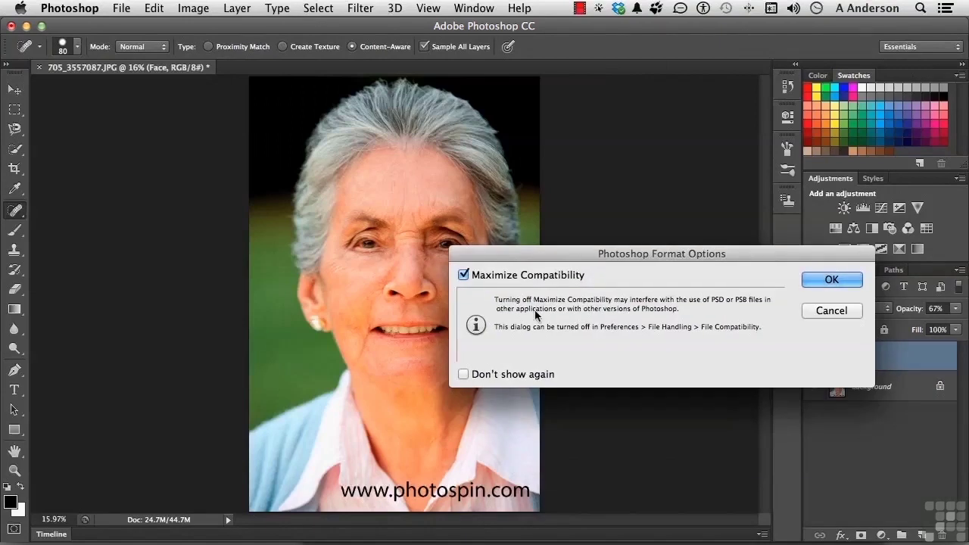
left_click(831, 280)
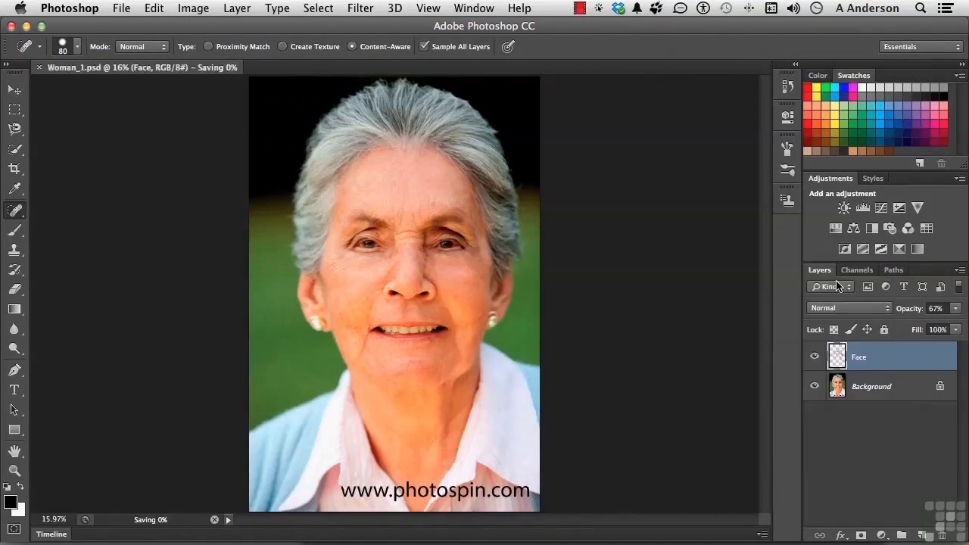